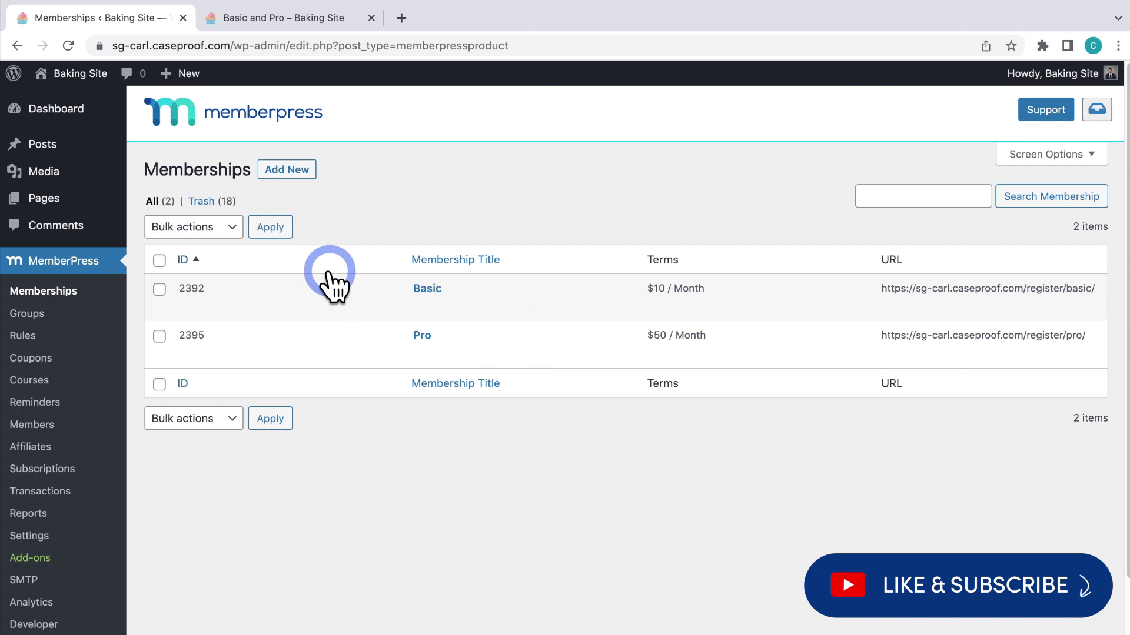
Open the MemberPress Groups list showing the Basic and Pro group
left_click(39, 313)
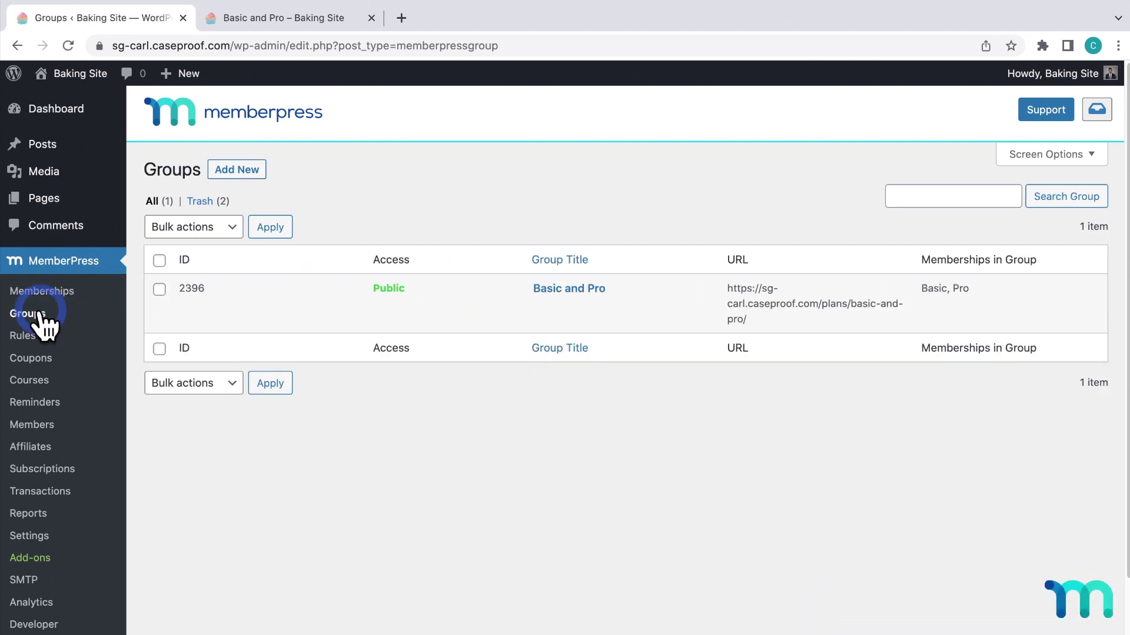
Check the live Basic and Pro pricing page, then go to the Memberships list
left_click(266, 17)
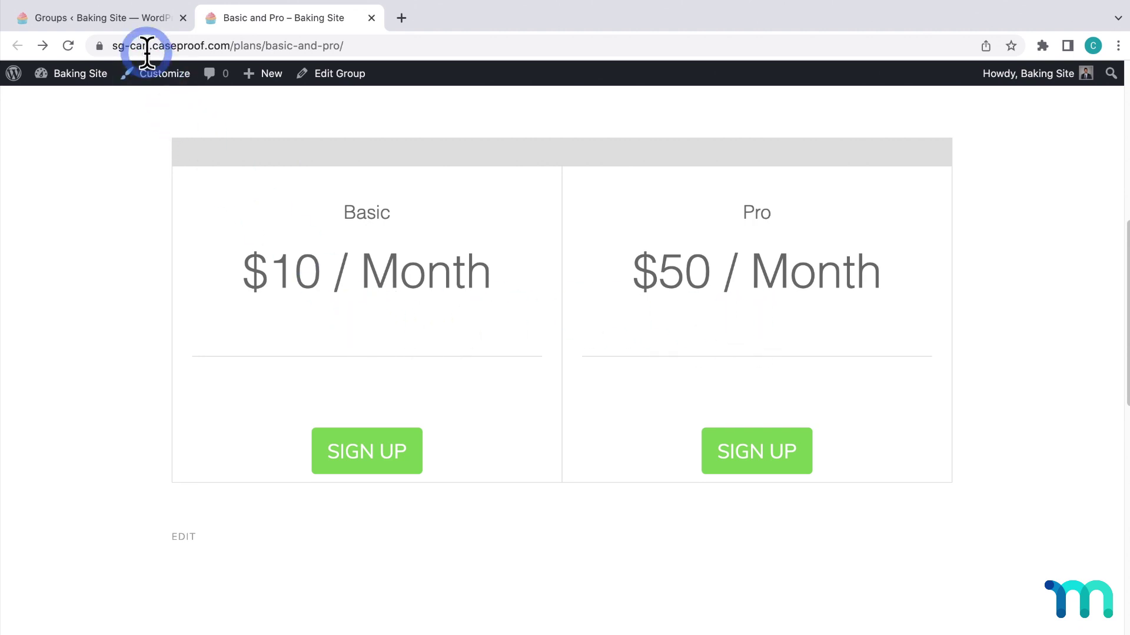
left_click(129, 19)
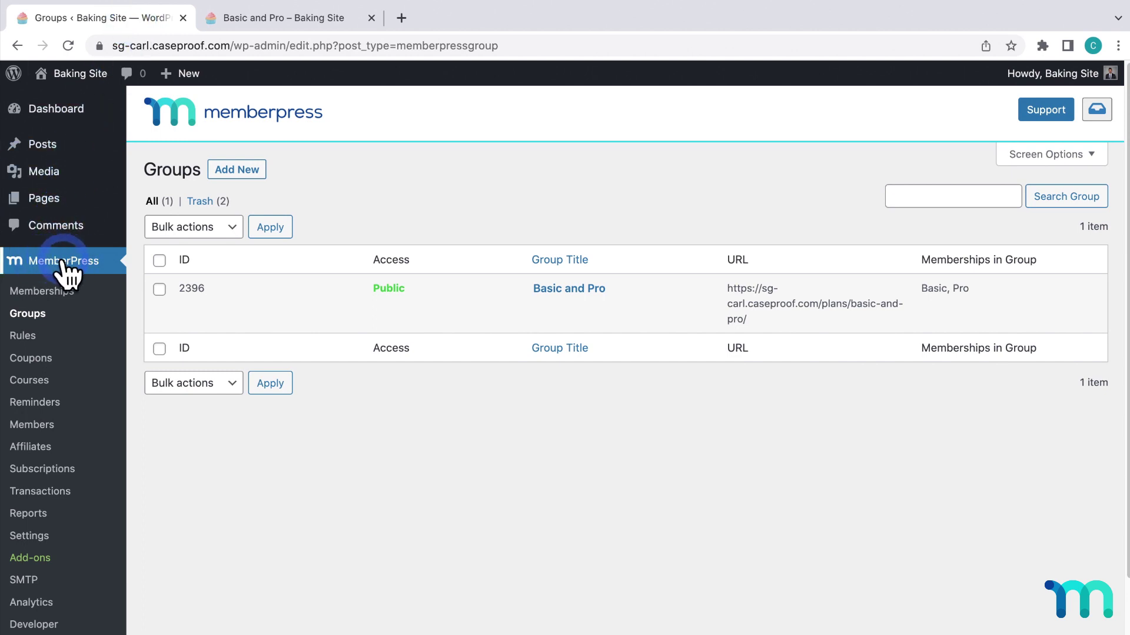
left_click(51, 291)
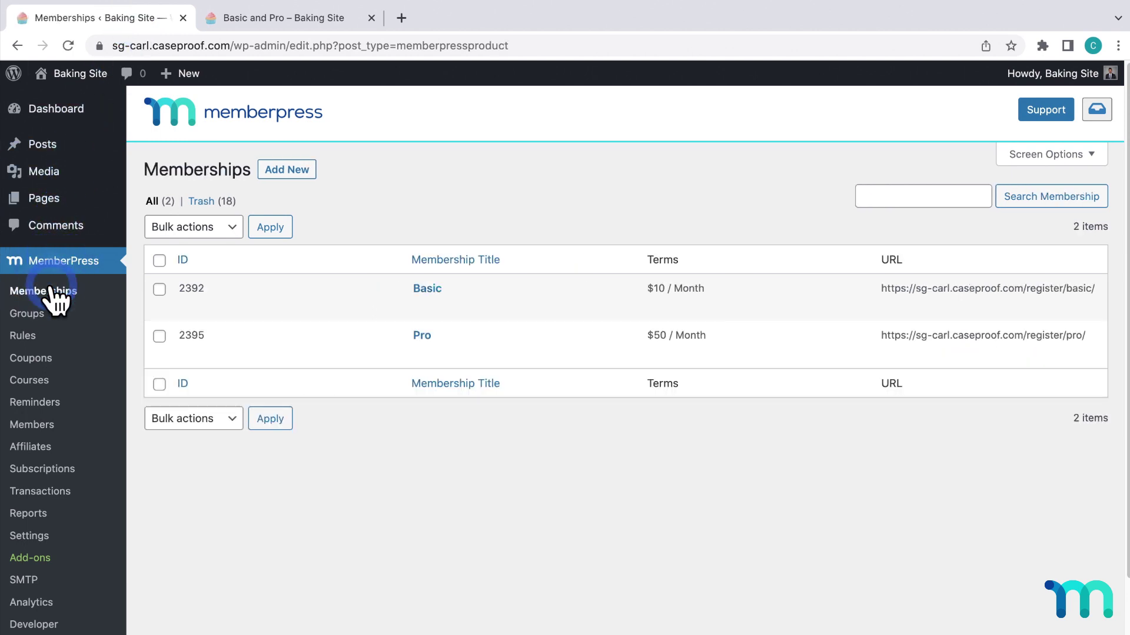
Open the Pro membership and show its Price Box settings under Membership Options
left_click(419, 336)
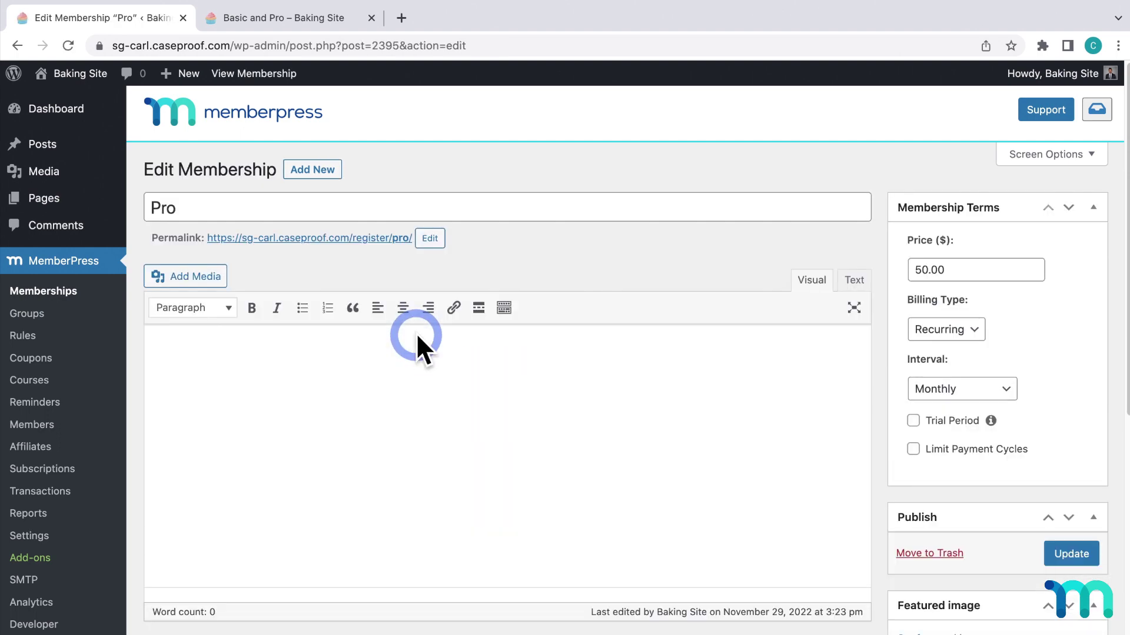
scroll(417, 335, "down", 10)
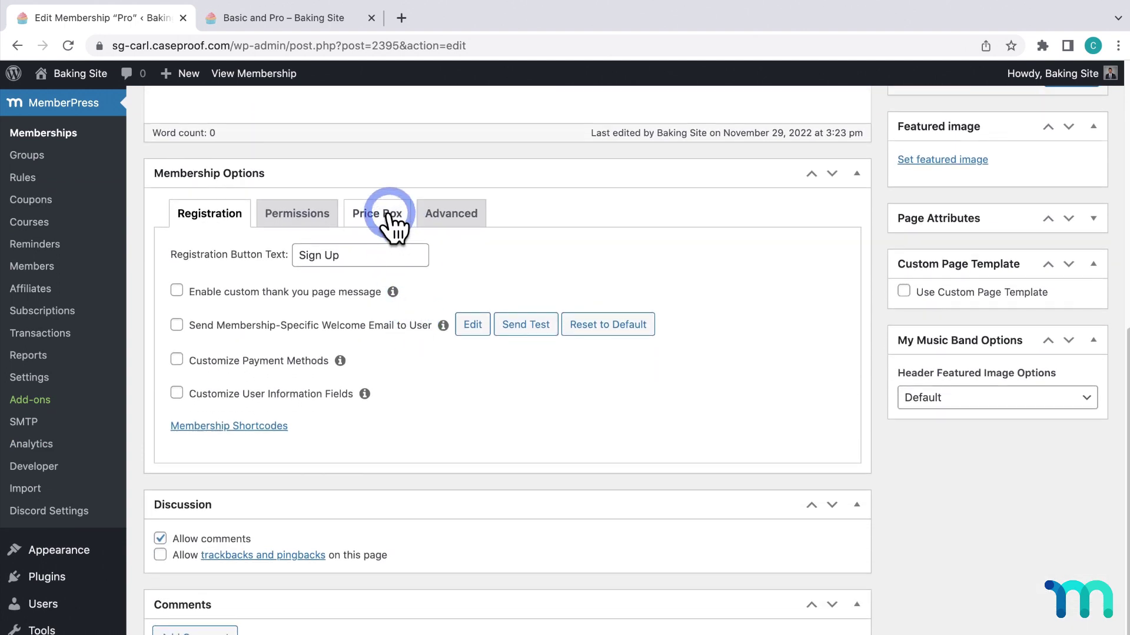
left_click(394, 225)
scroll(390, 215, "down", 1)
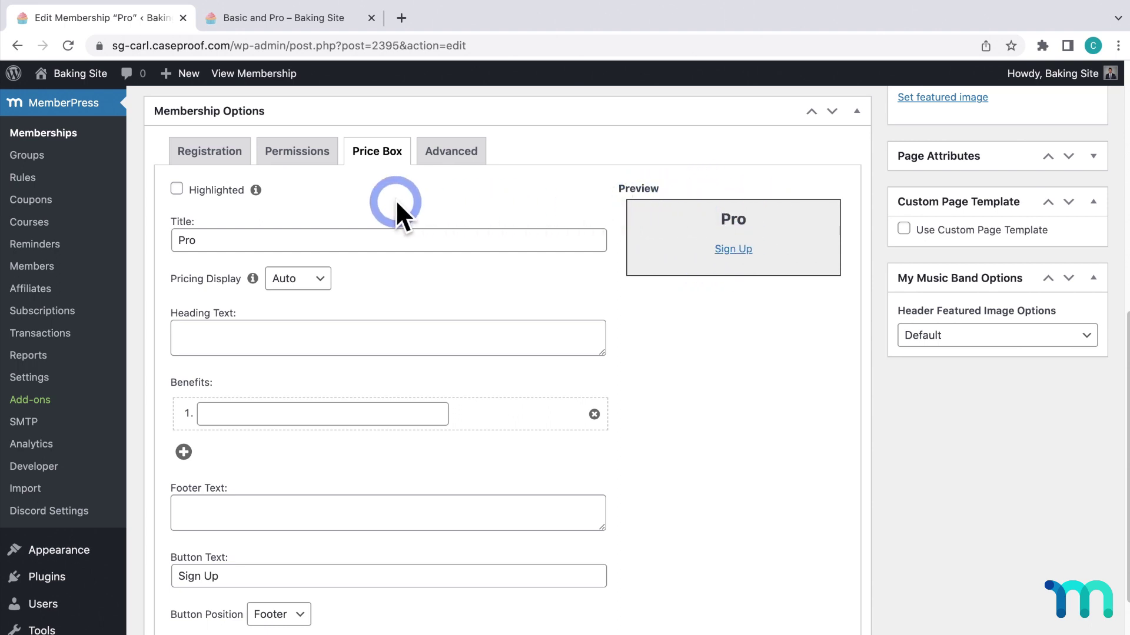
Make the Pro price box Highlighted so it shows Most Popular, keeping the title Pro
left_click(178, 189)
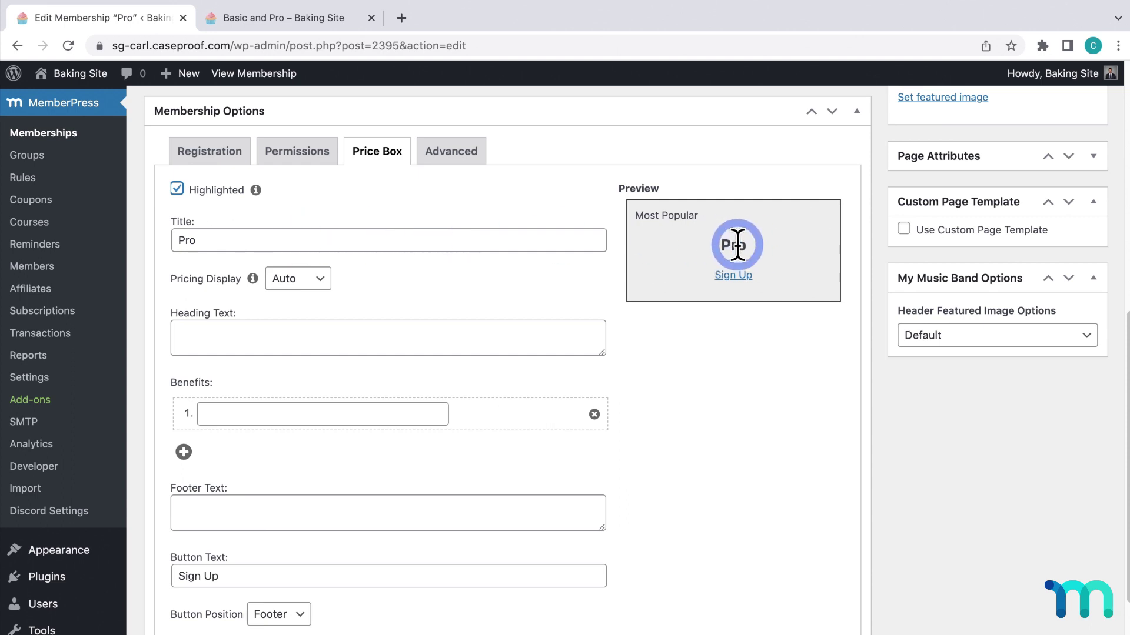
left_click(264, 242)
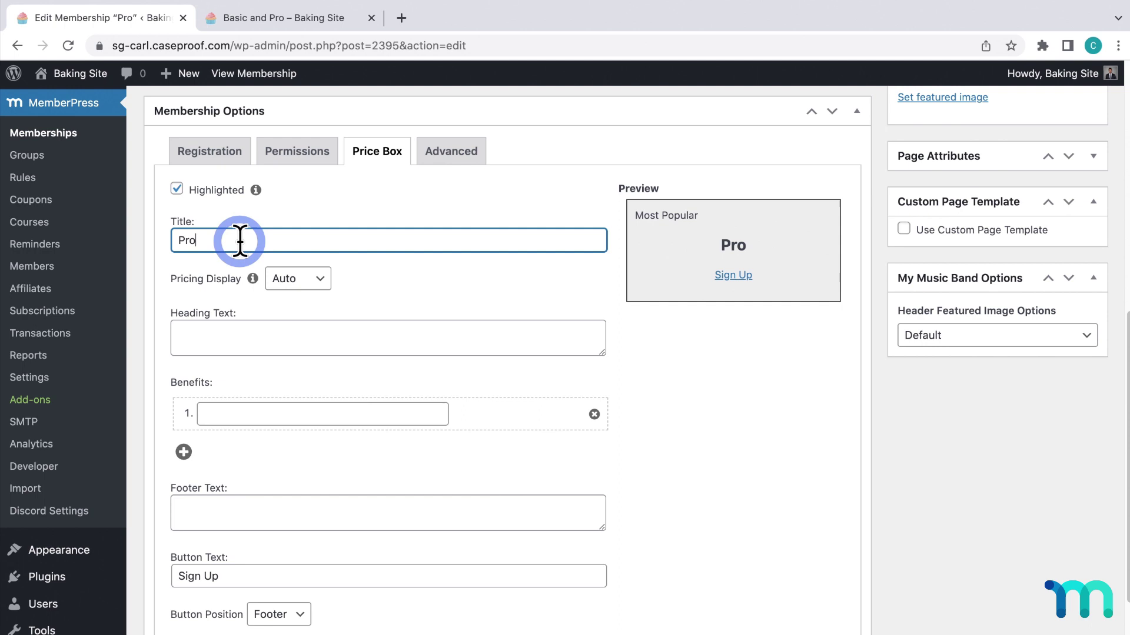
left_click(372, 273)
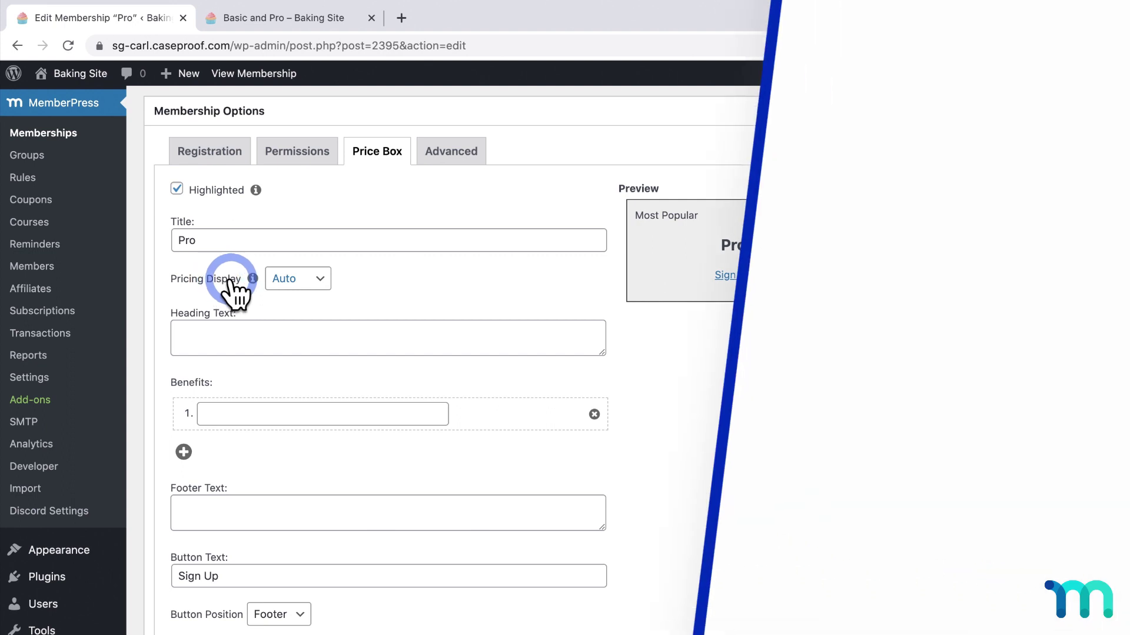
Set Pro's pricing display to Custom with the price text $50/mo
left_click(322, 281)
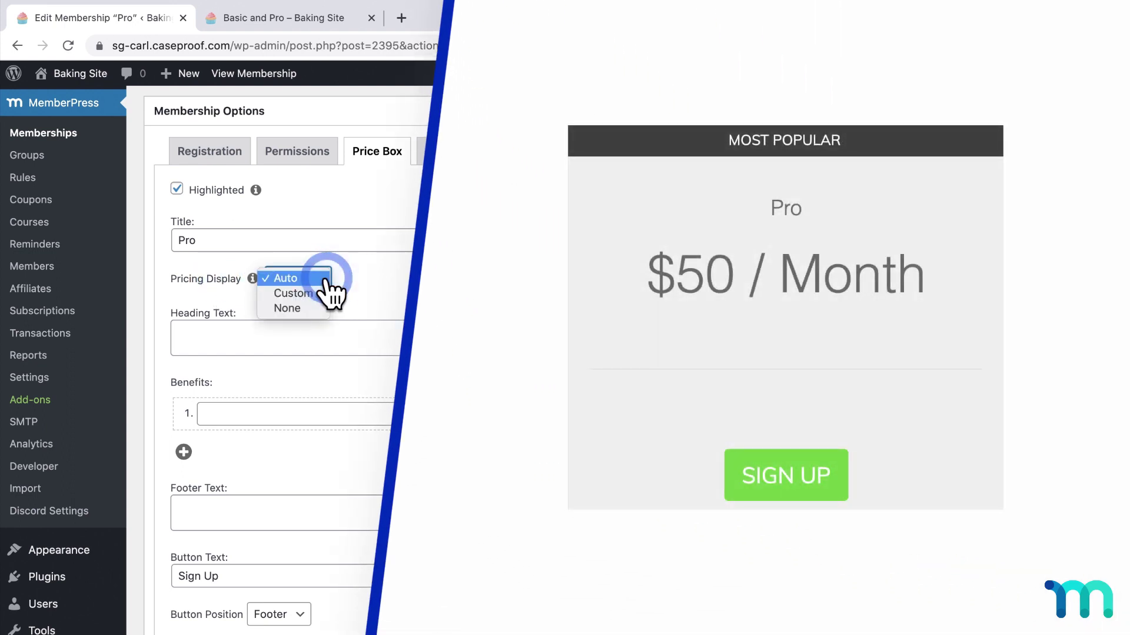
left_click(327, 294)
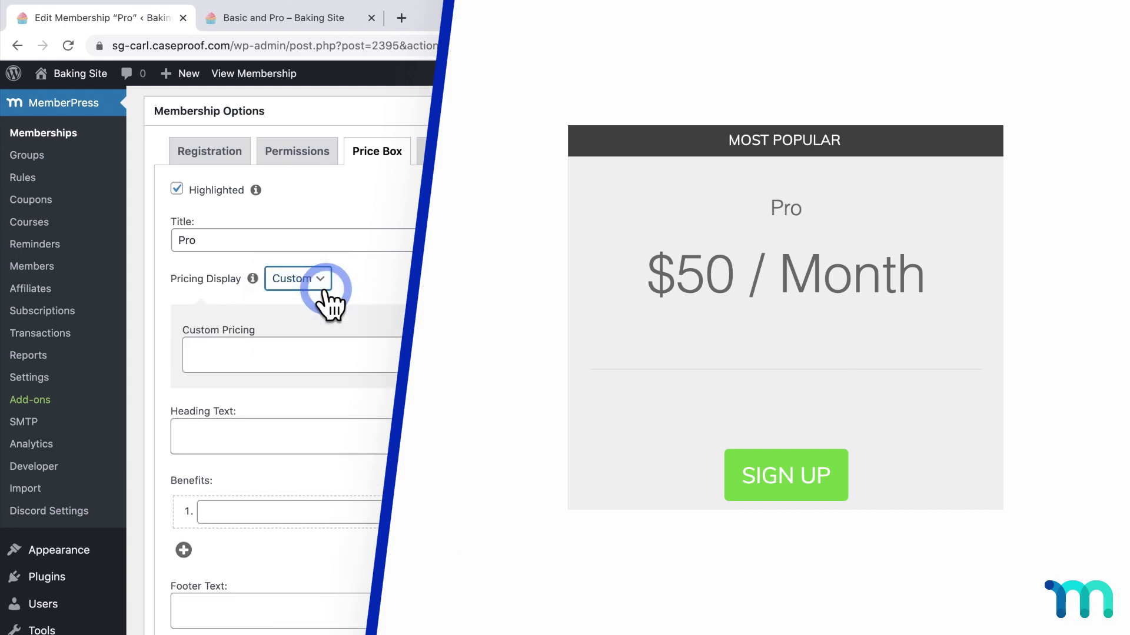
left_click(326, 345)
type("$5")
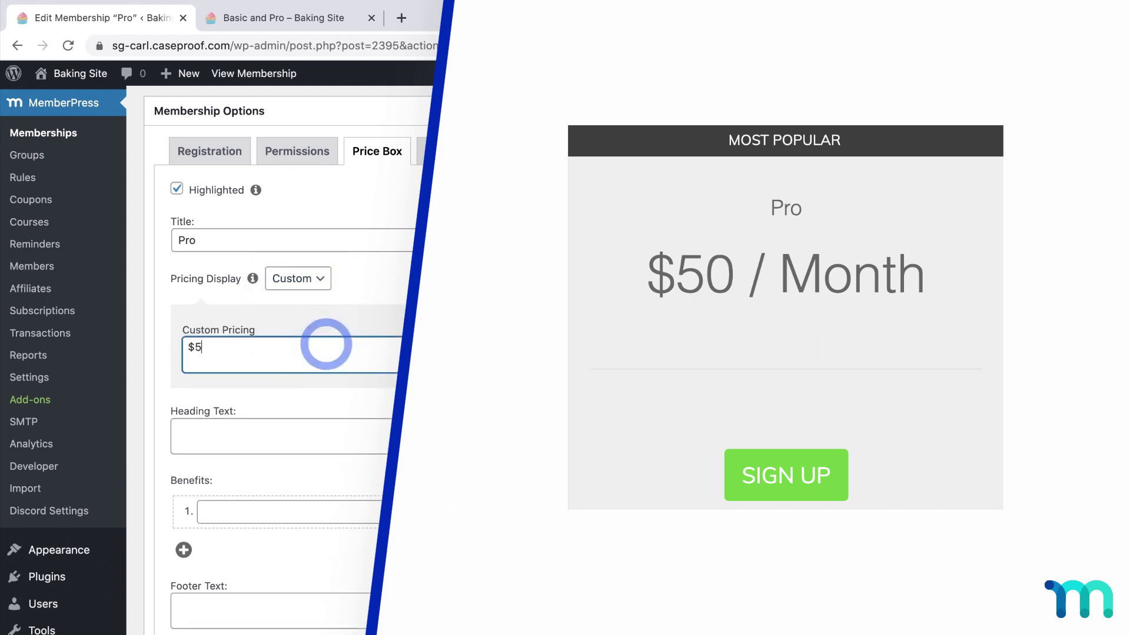
type("0/mo")
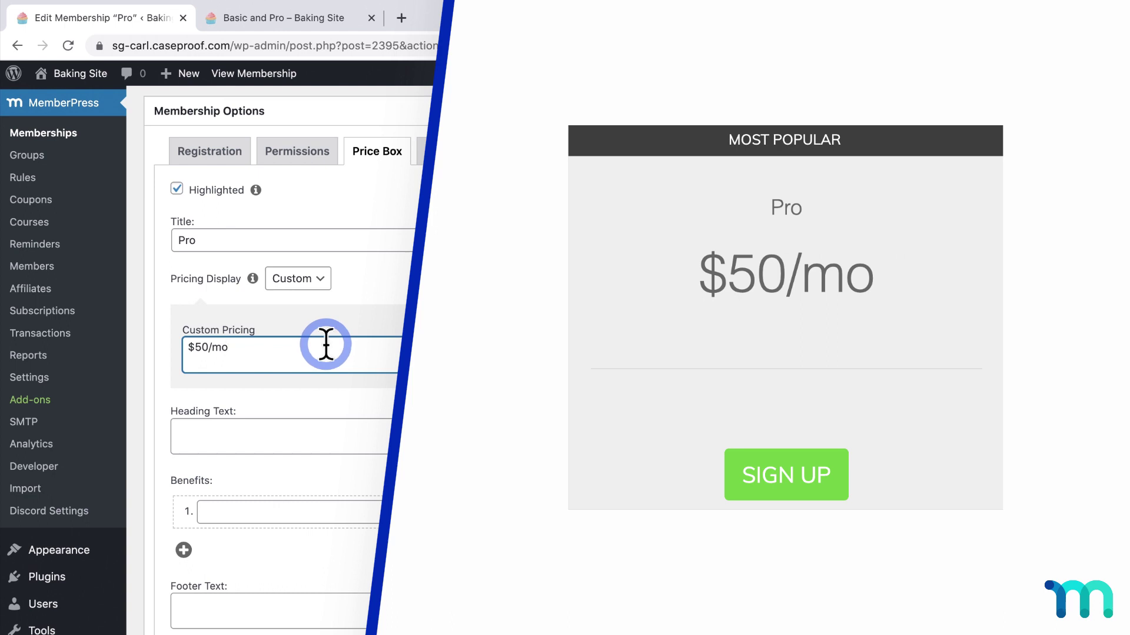
left_click(323, 285)
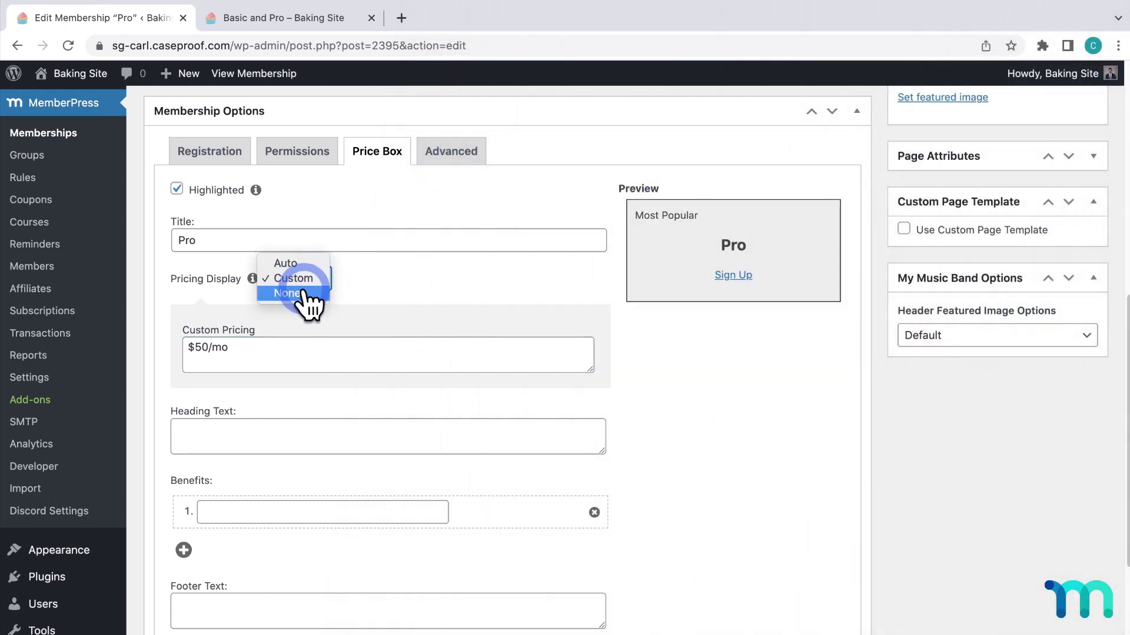
left_click(297, 279)
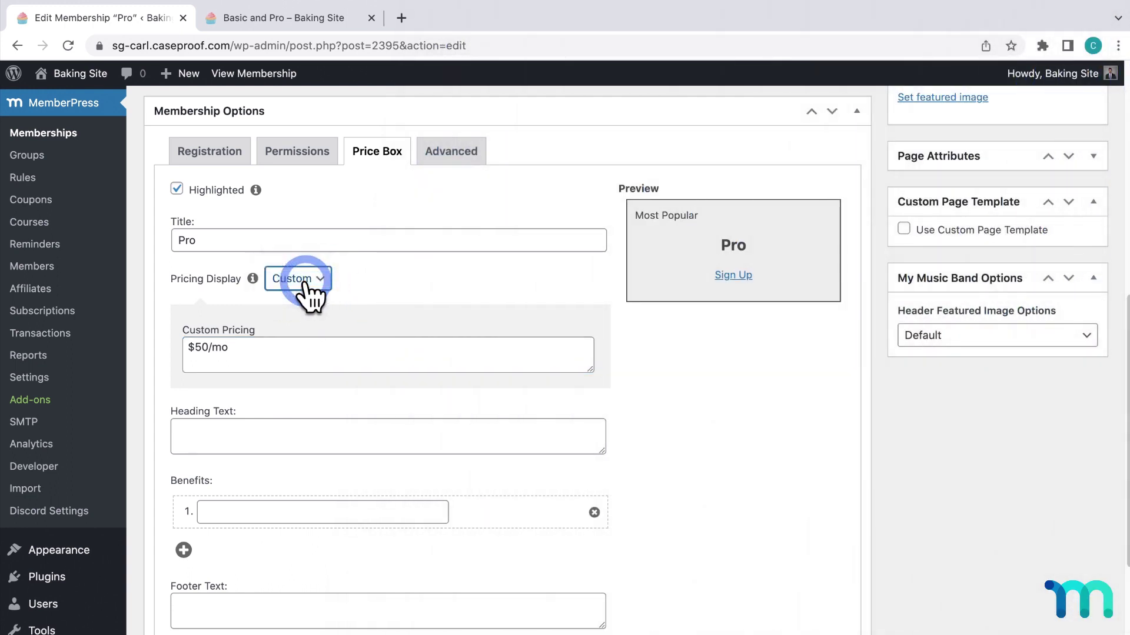
Give the Pro price box the heading 'Great for advanced learners'
scroll(365, 281, "down", 1)
scroll(380, 281, "down", 3)
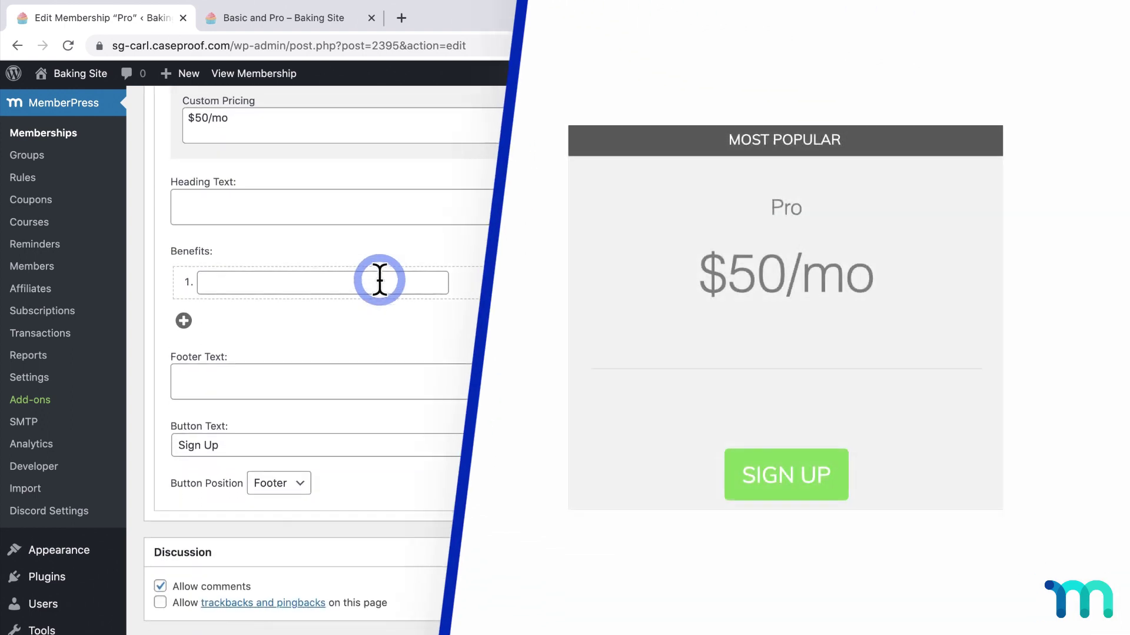
left_click(254, 202)
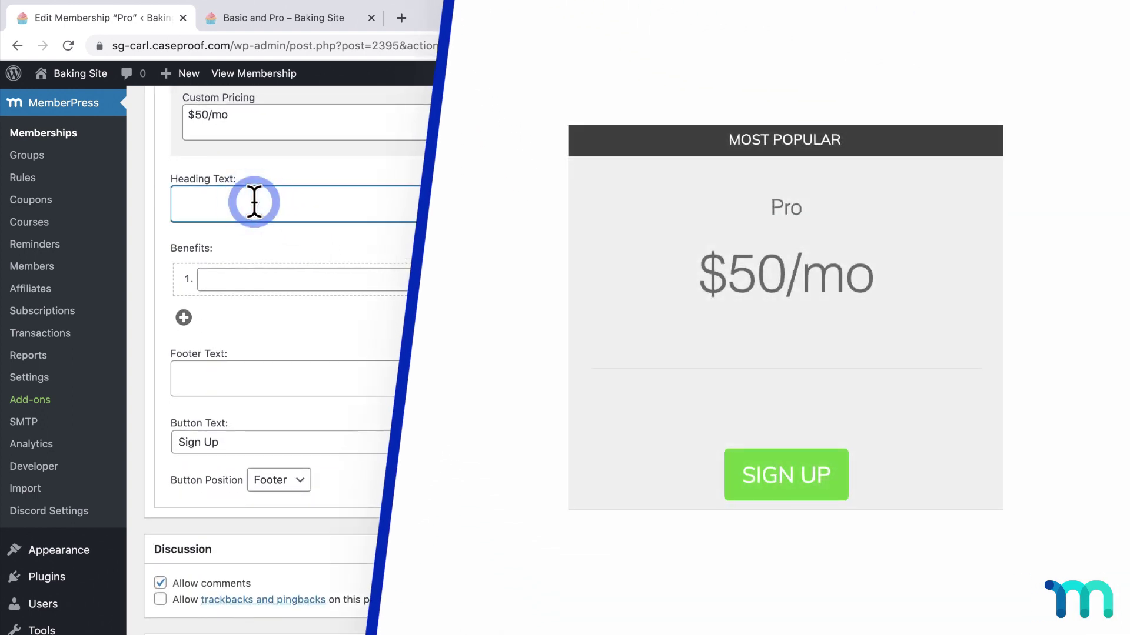
type("Great for advanc")
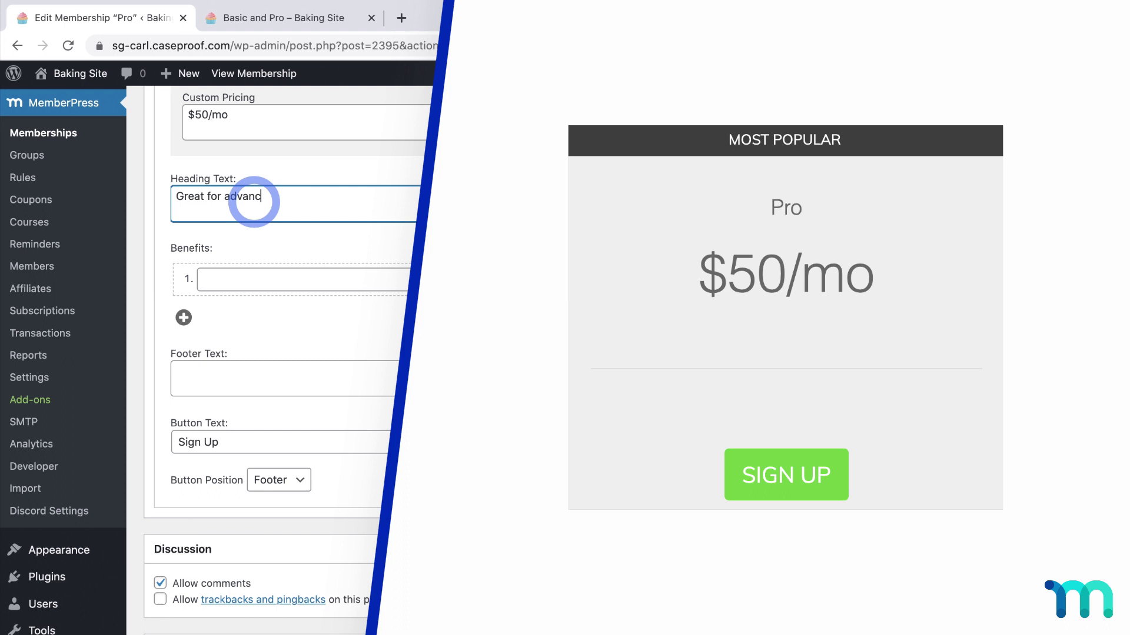
type("ed learners")
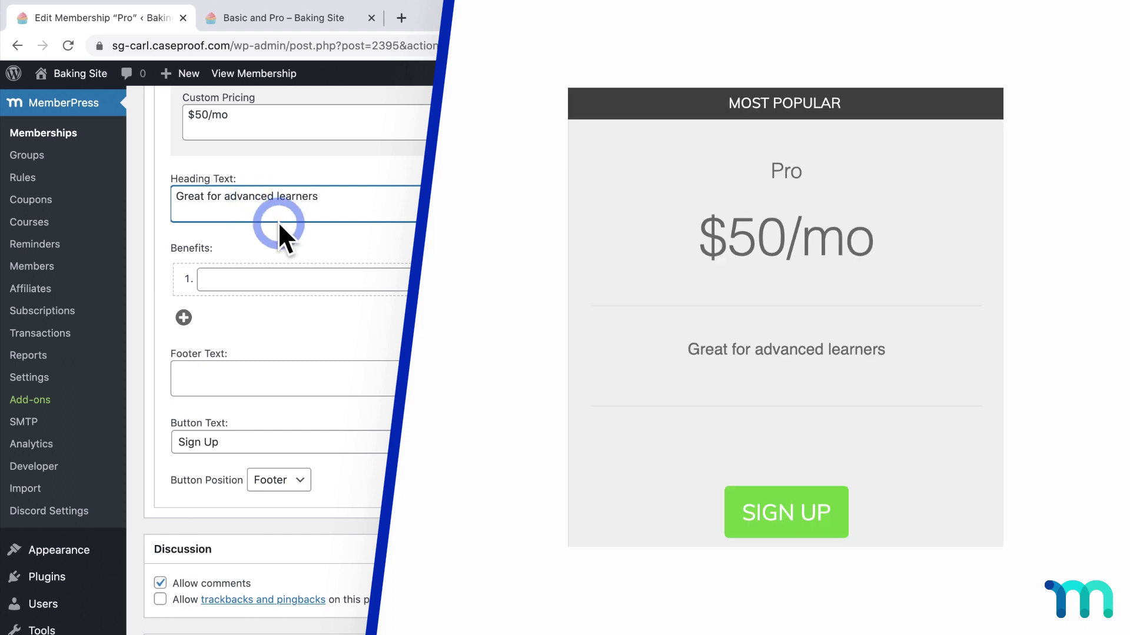
left_click(285, 235)
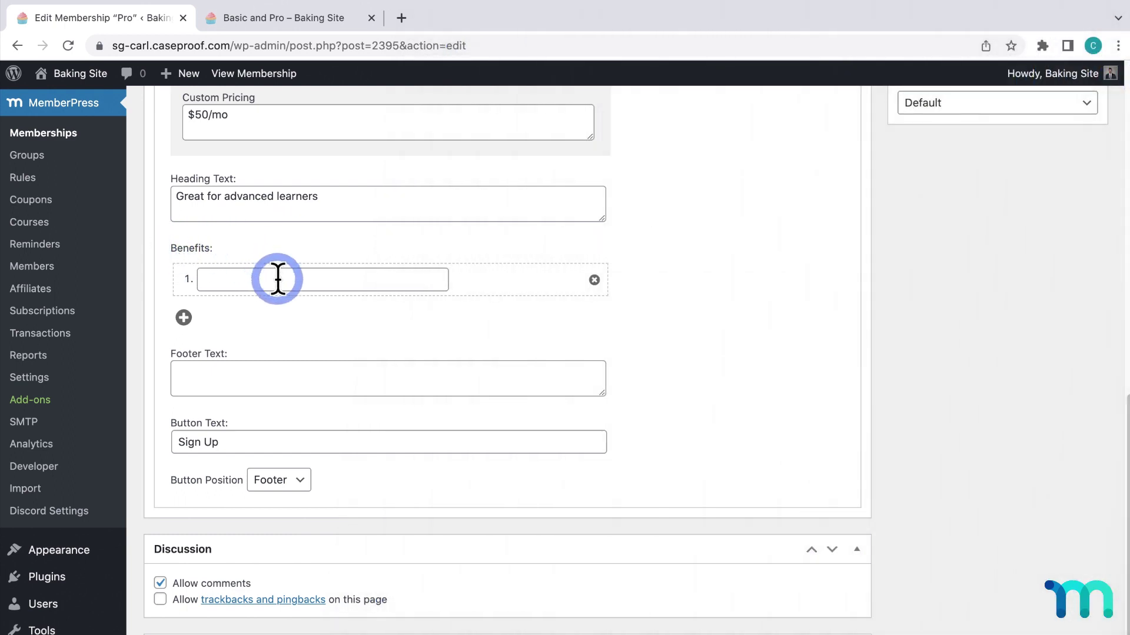
Add three benefits: '10 courses', 'Exclusive recipes' and 'Community forum'
left_click(277, 279)
type("10 ")
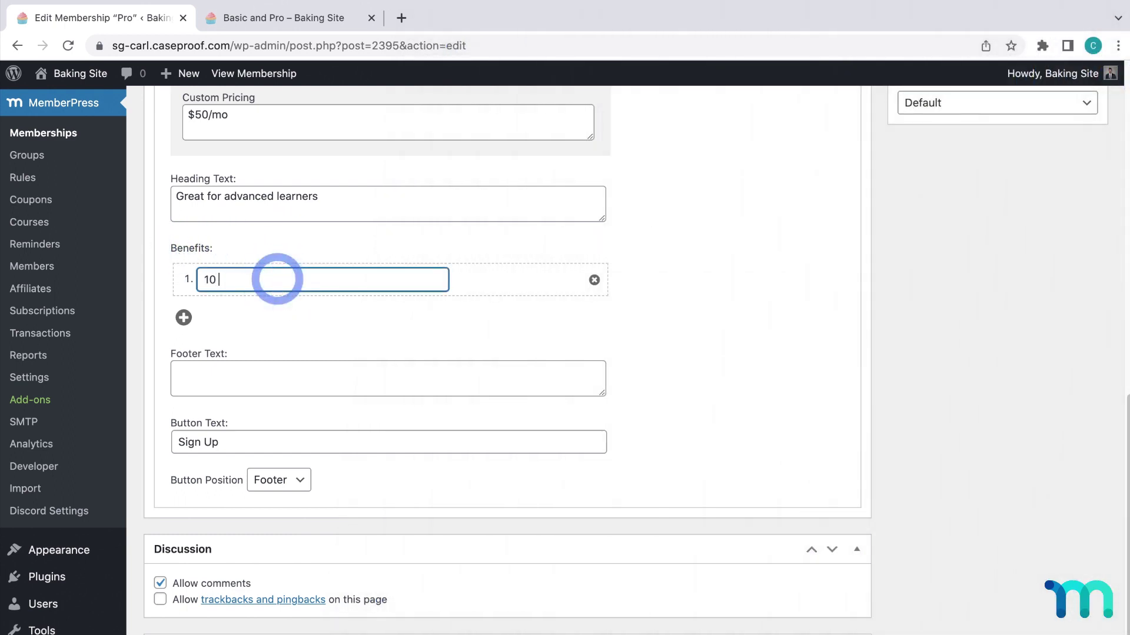
type("courses")
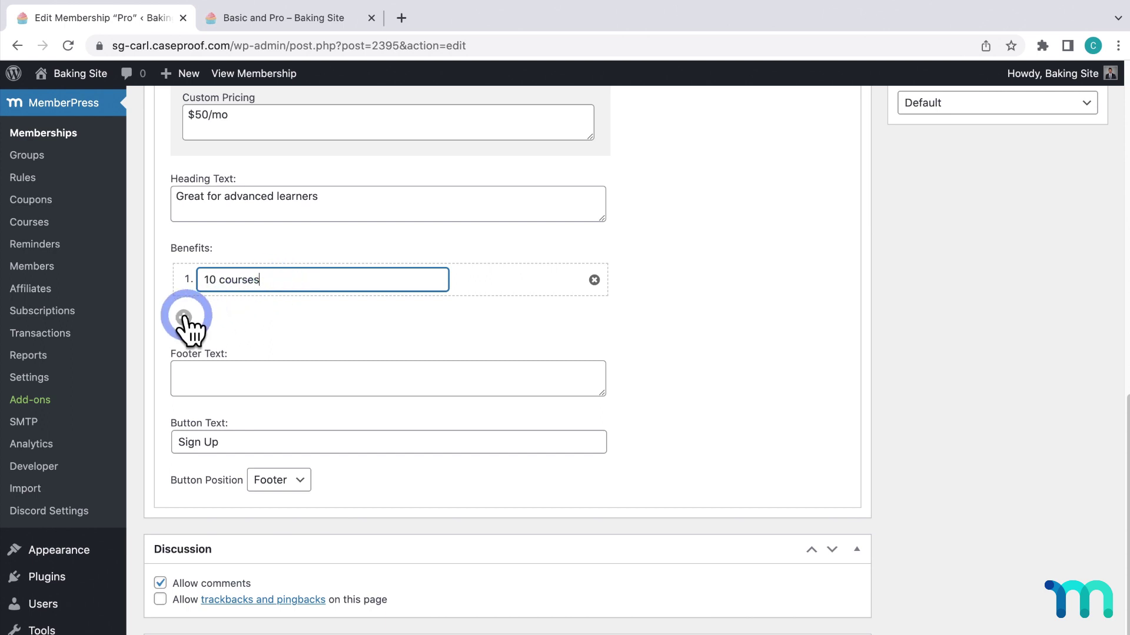
left_click(184, 318)
left_click(251, 315)
type("Excl")
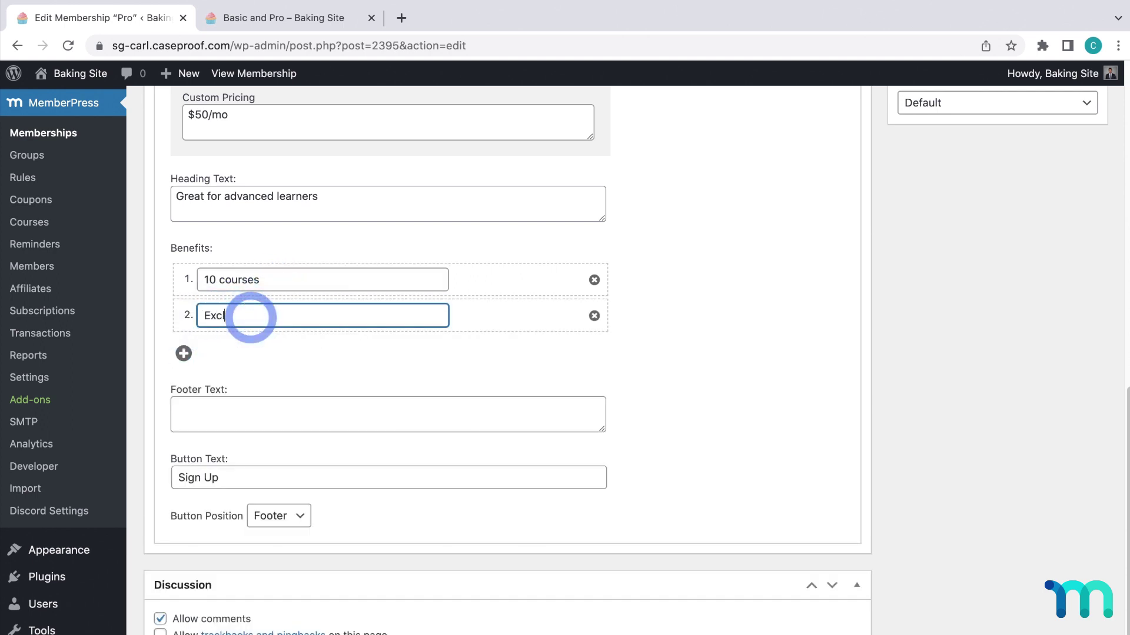
type("usive recipes")
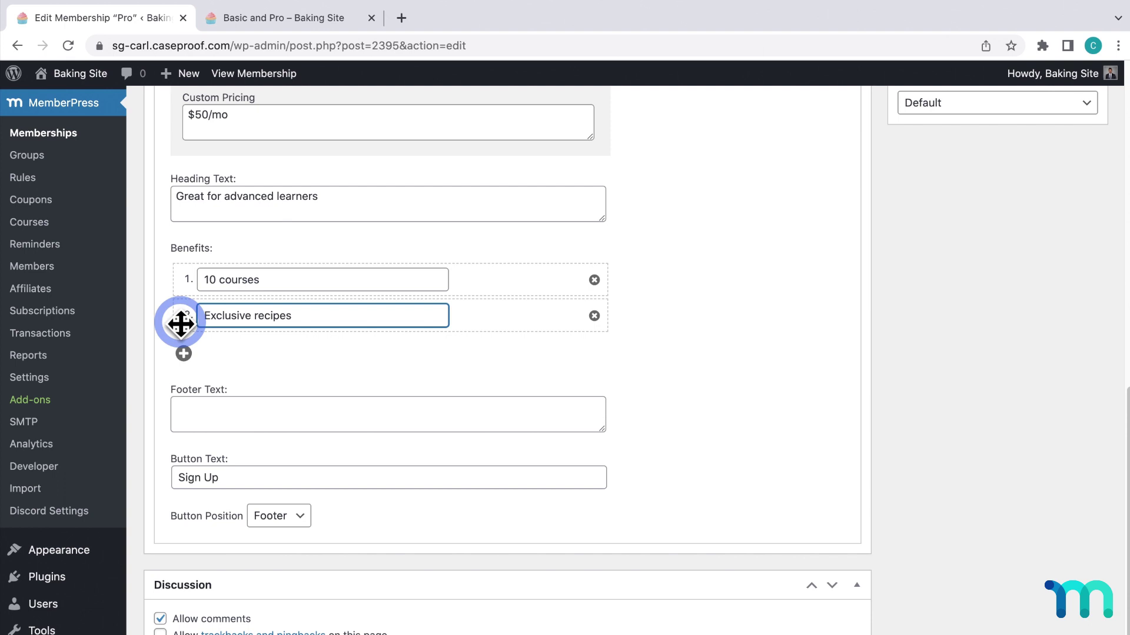
left_click(184, 353)
left_click(235, 354)
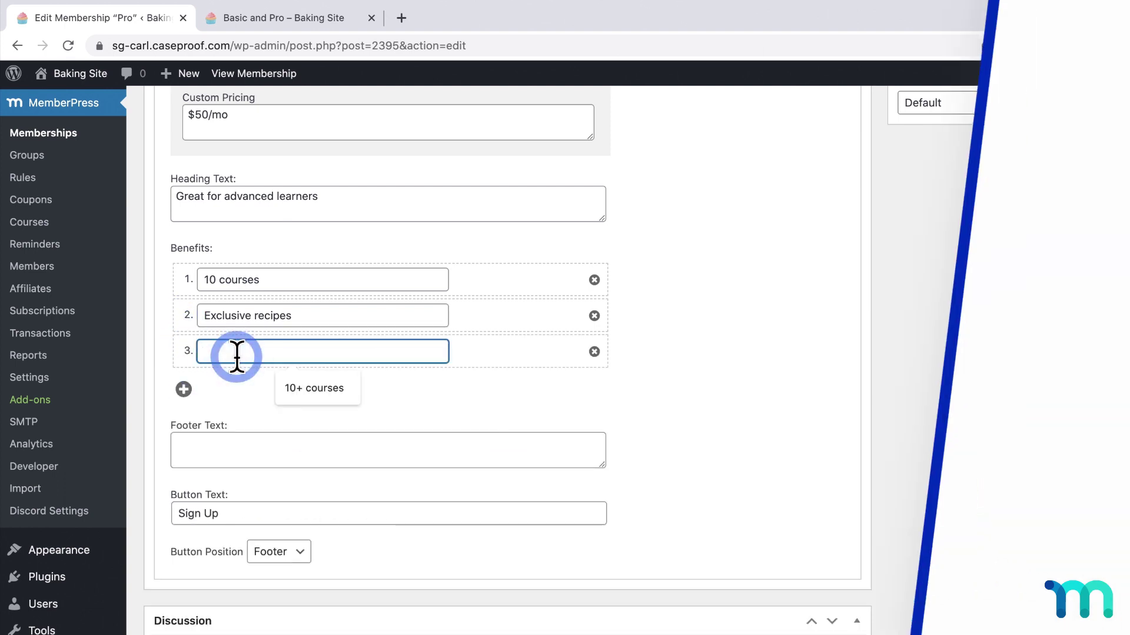
type("Co")
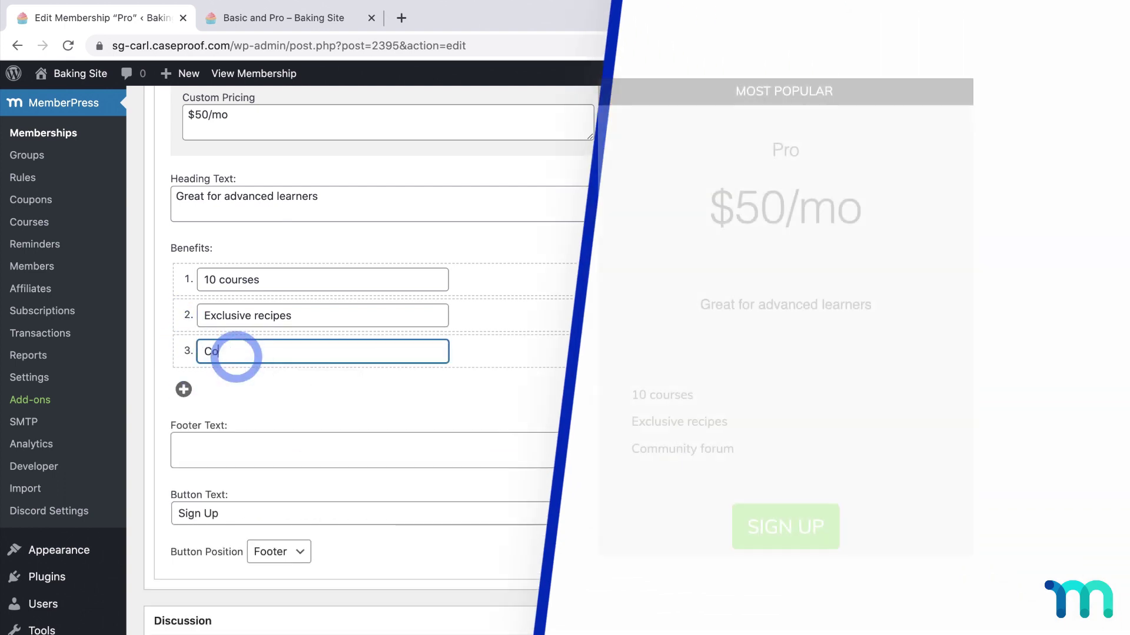
type("mmunity forum")
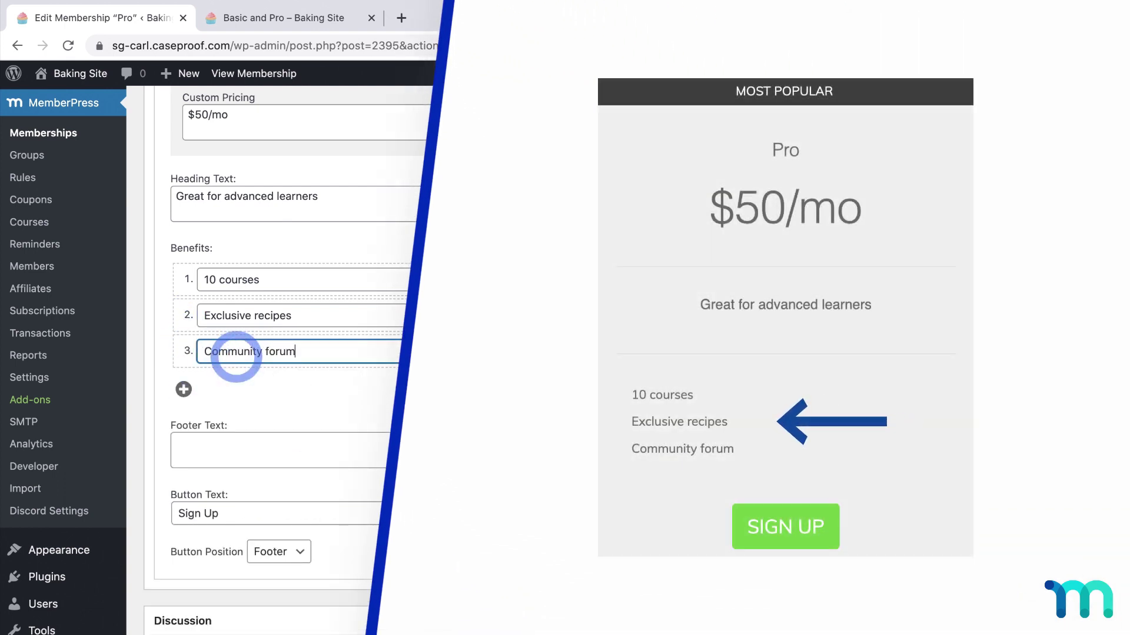
left_click(308, 378)
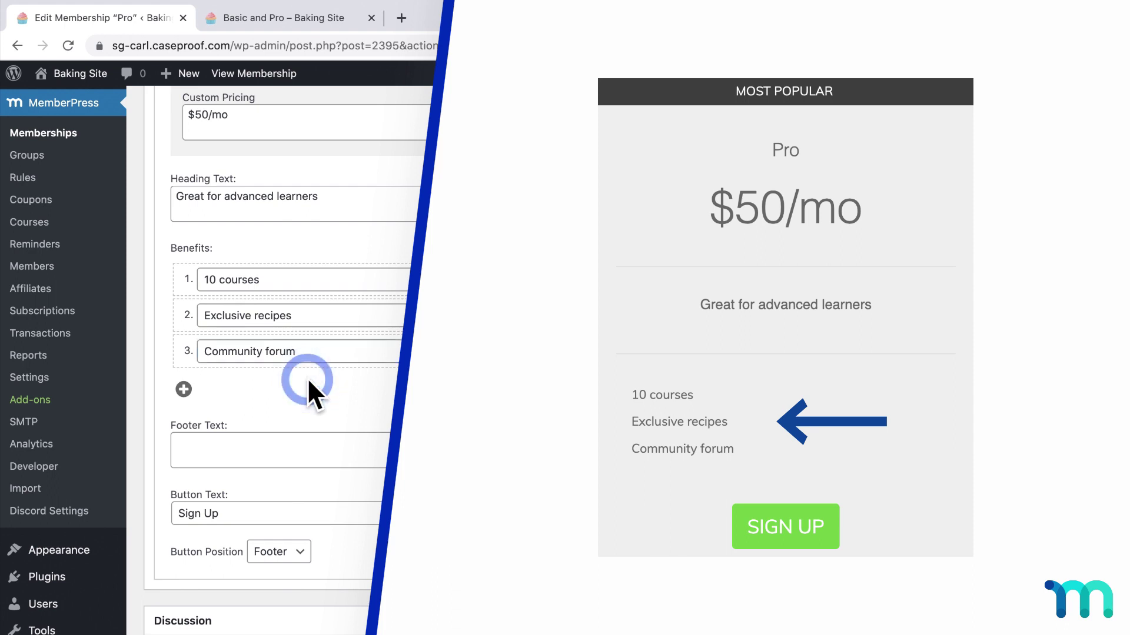
scroll(307, 378, "down", 2)
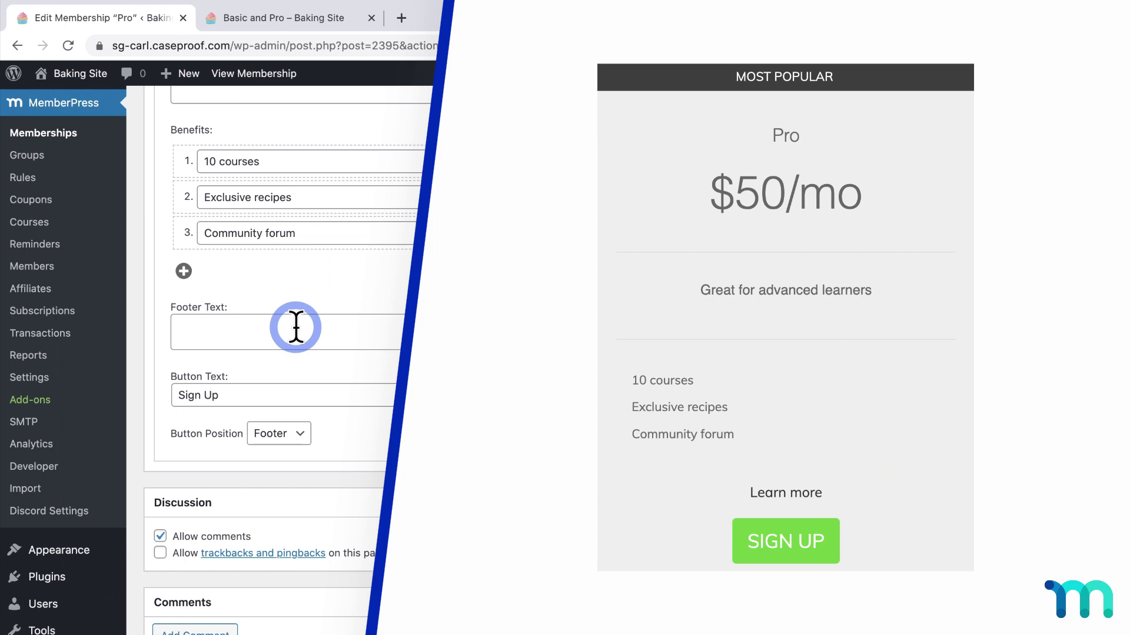
Paste a Learn more link pointing to /pro-membership/ into the Footer Text
left_click(296, 327)
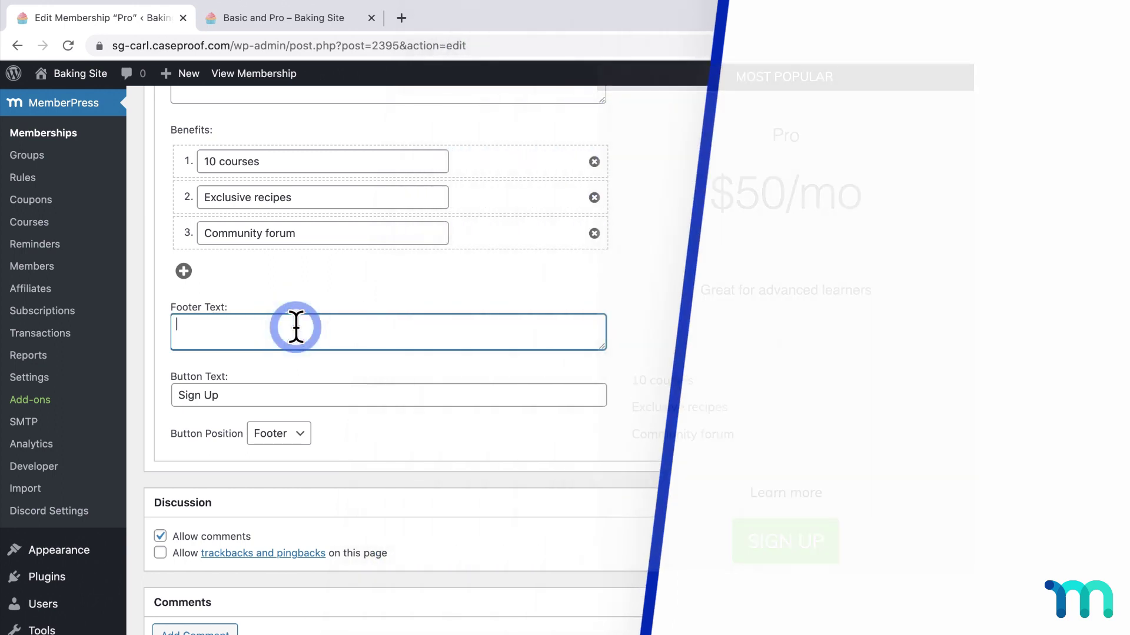
type("<a href=\"/pro-membership/\">Learn more</a>")
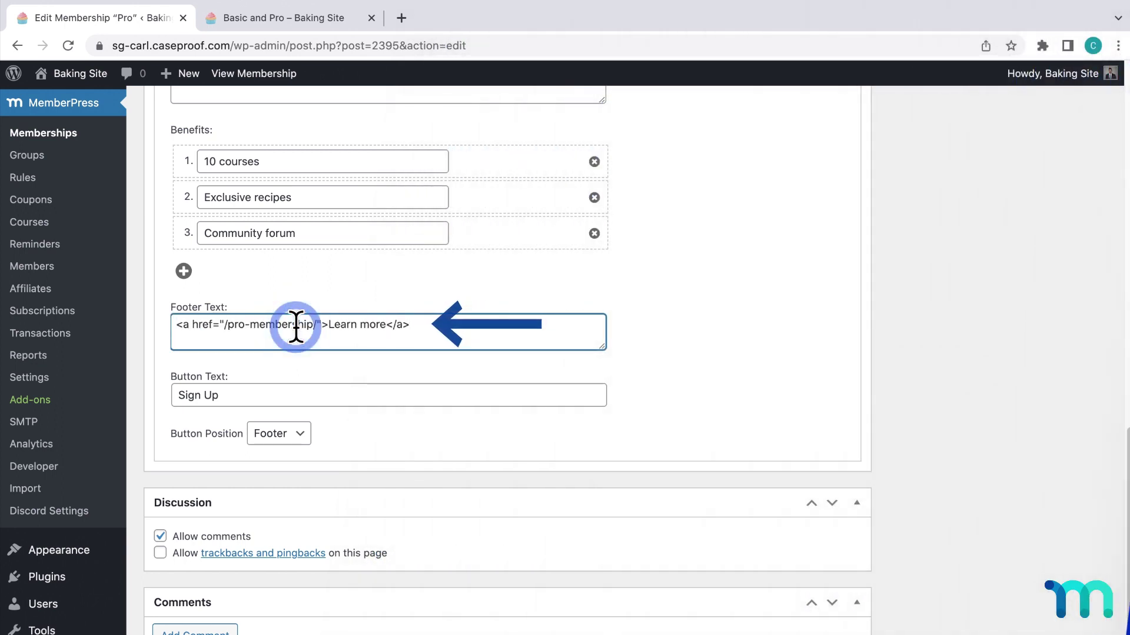
left_click(635, 327)
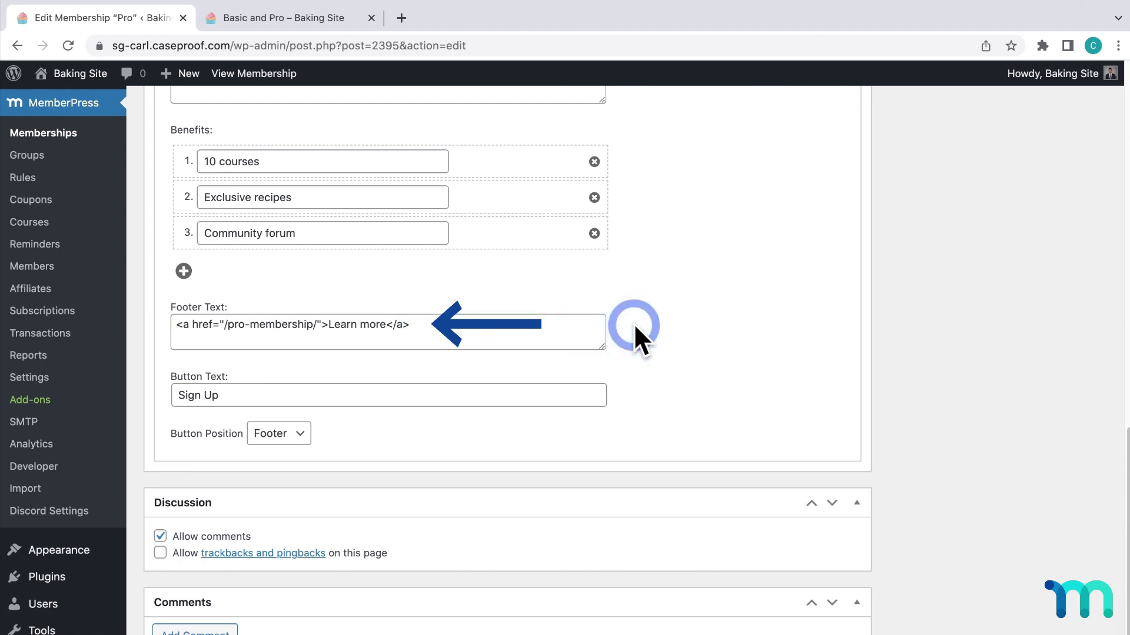
scroll(635, 328, "down", 2)
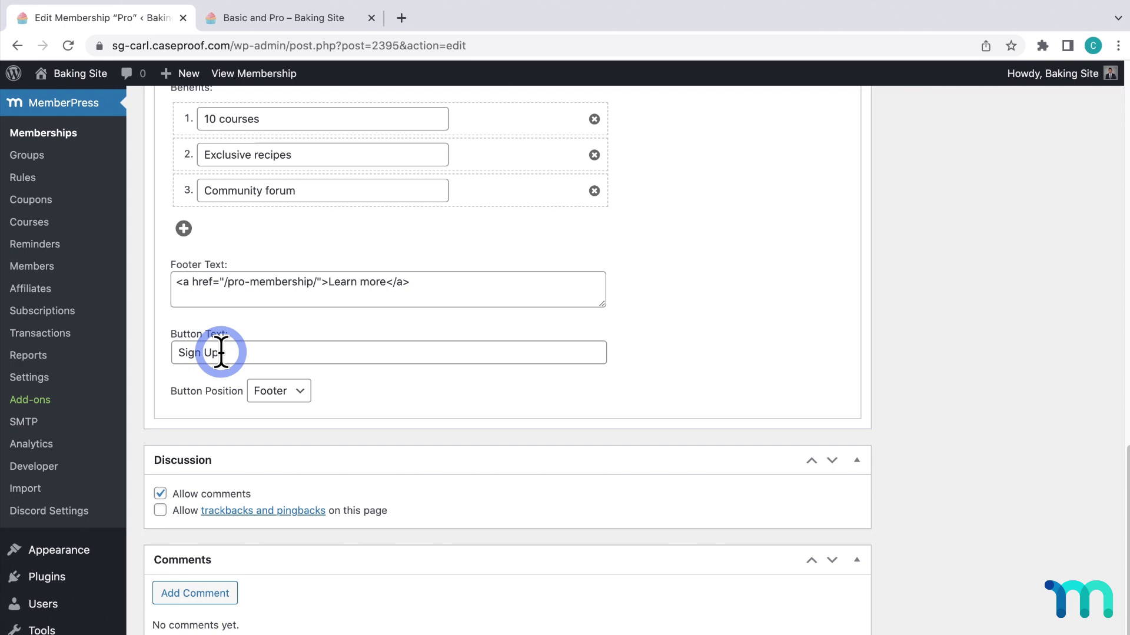
left_click(255, 353)
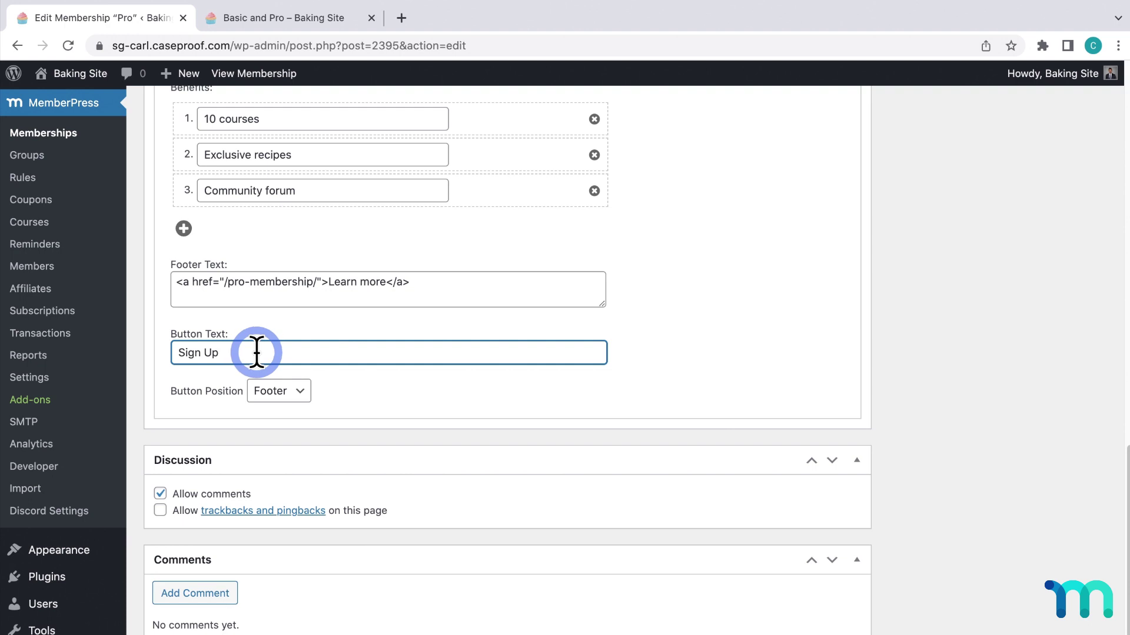
left_click(330, 380)
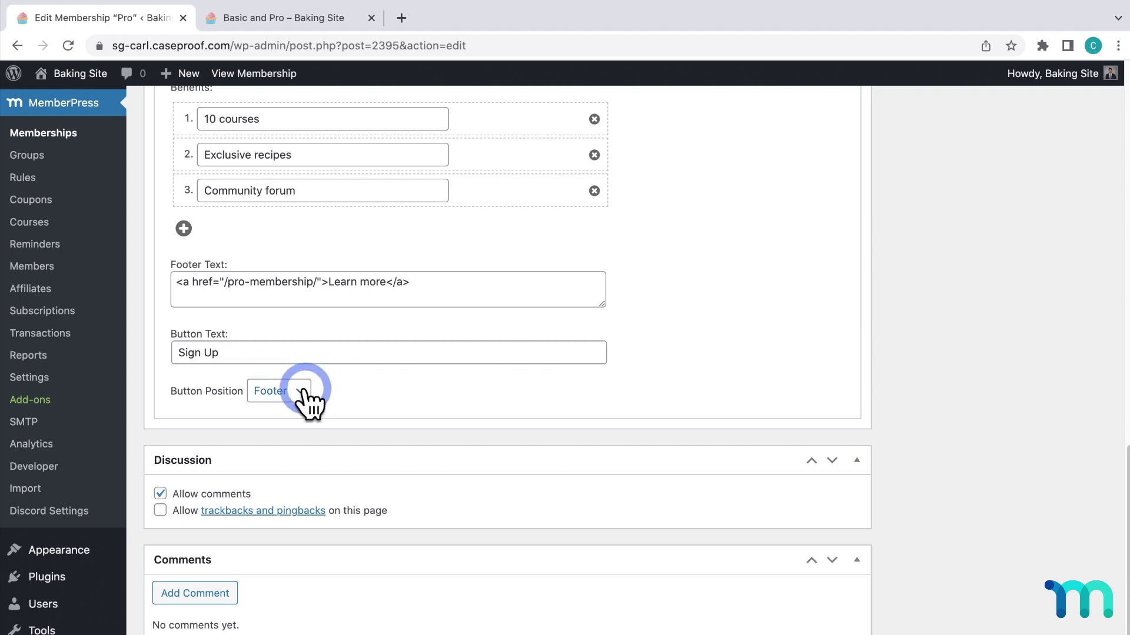
left_click(303, 390)
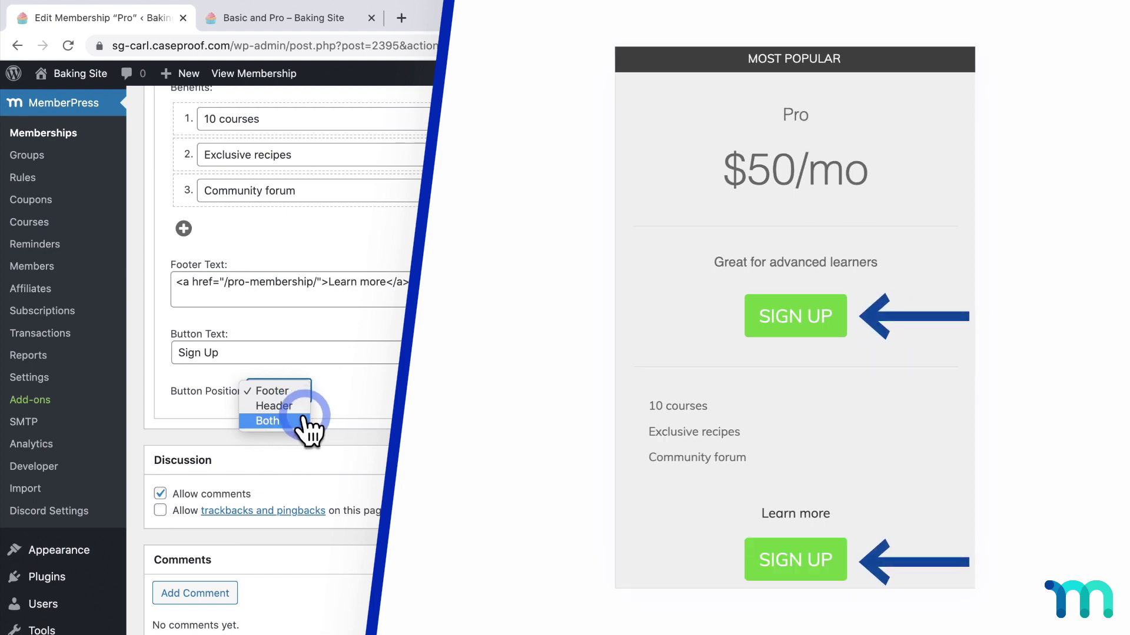
Update the Pro membership so the Membership updated notice appears
left_click(400, 395)
scroll(803, 406, "up", 1)
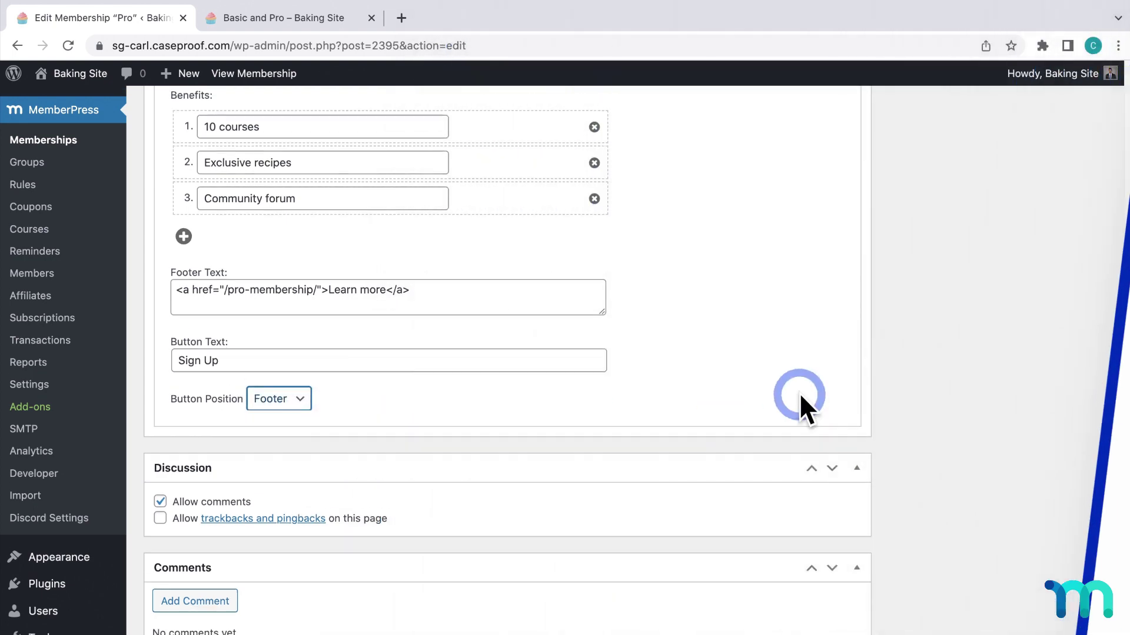
scroll(799, 393, "up", 15)
left_click(1072, 304)
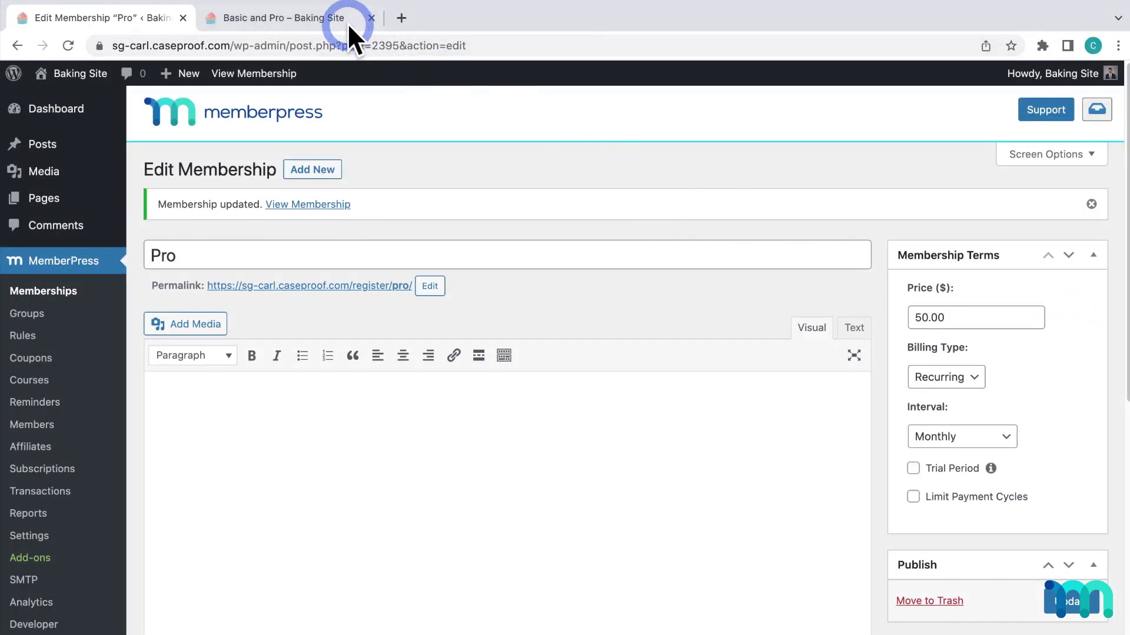
Reload the live pricing page to see Pro as Most Popular at $50/mo with benefits
left_click(333, 16)
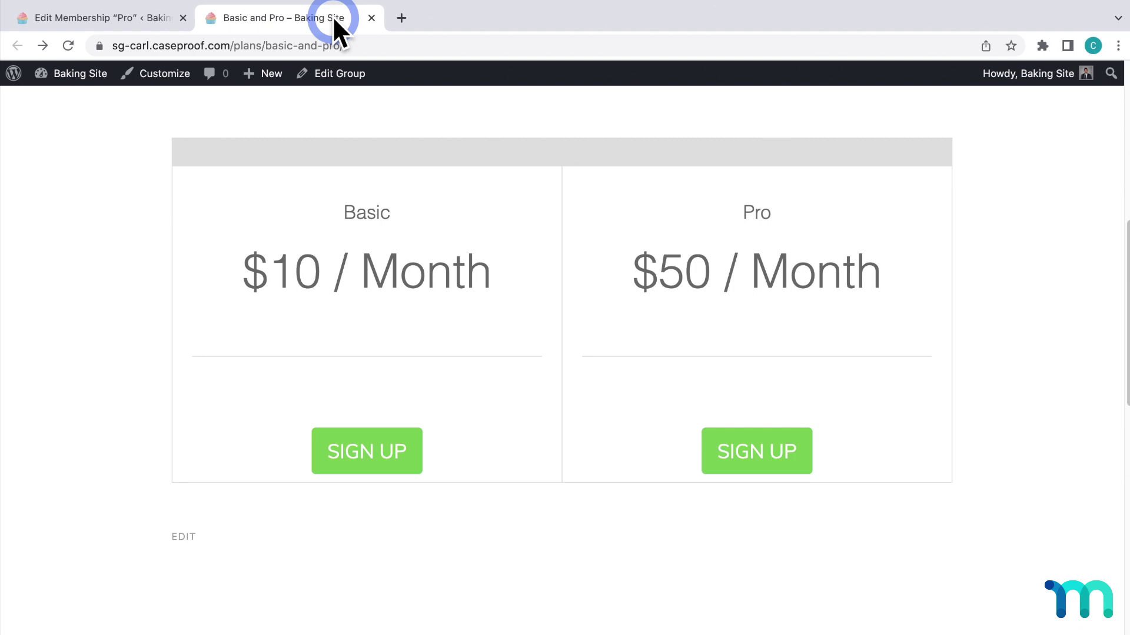
key("super+r")
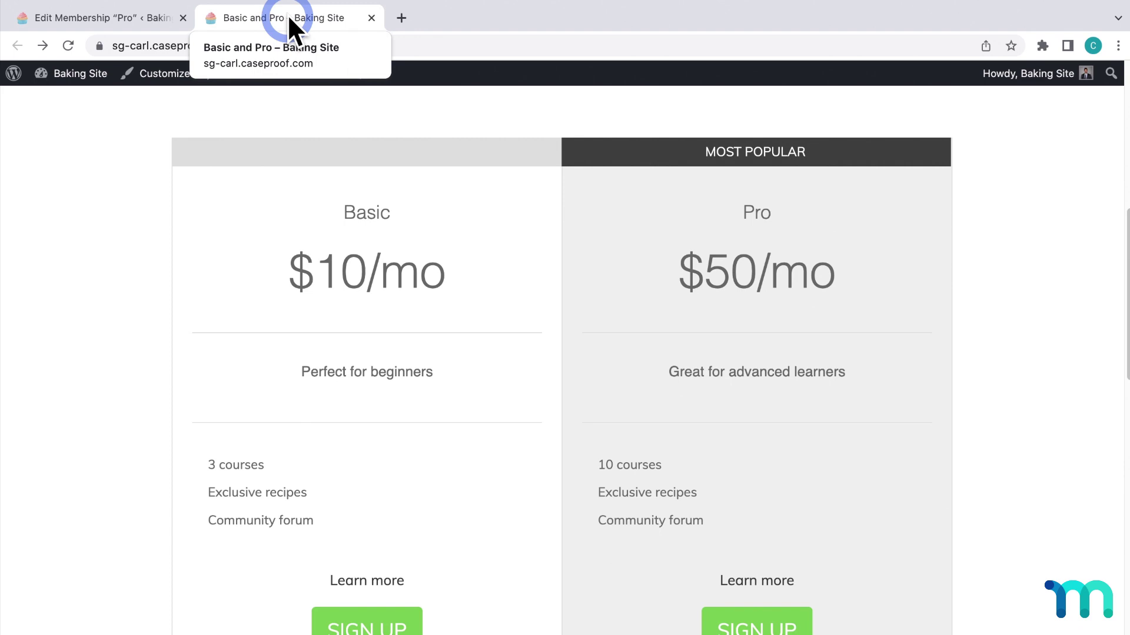
scroll(91, 213, "down", 1)
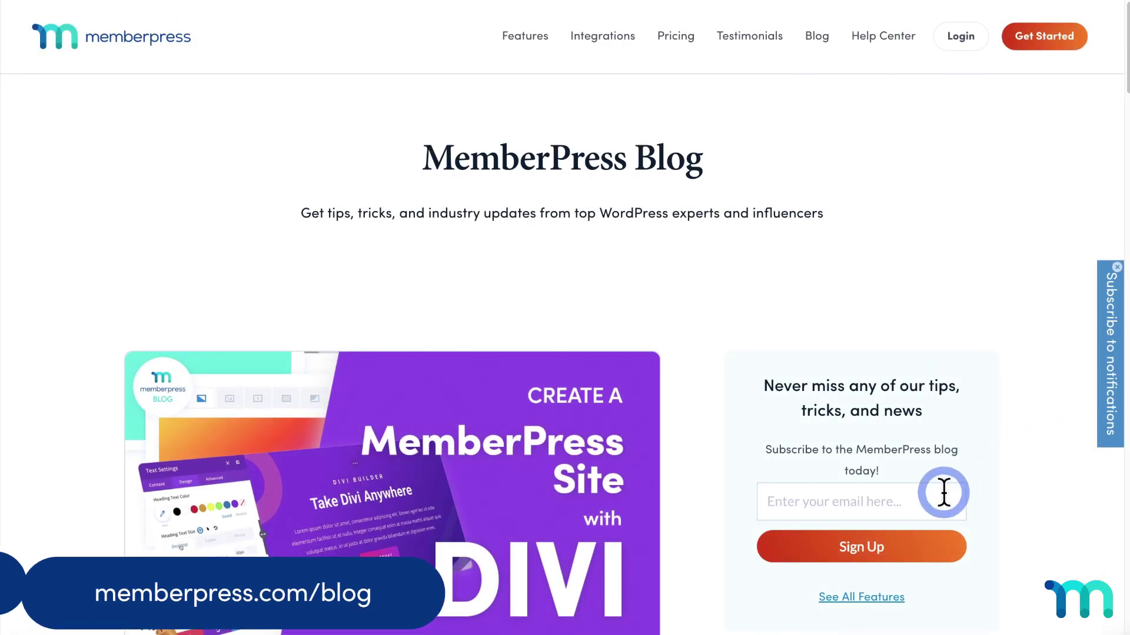
Enter an e-mail address in the MemberPress Blog subscription field
left_click(943, 493)
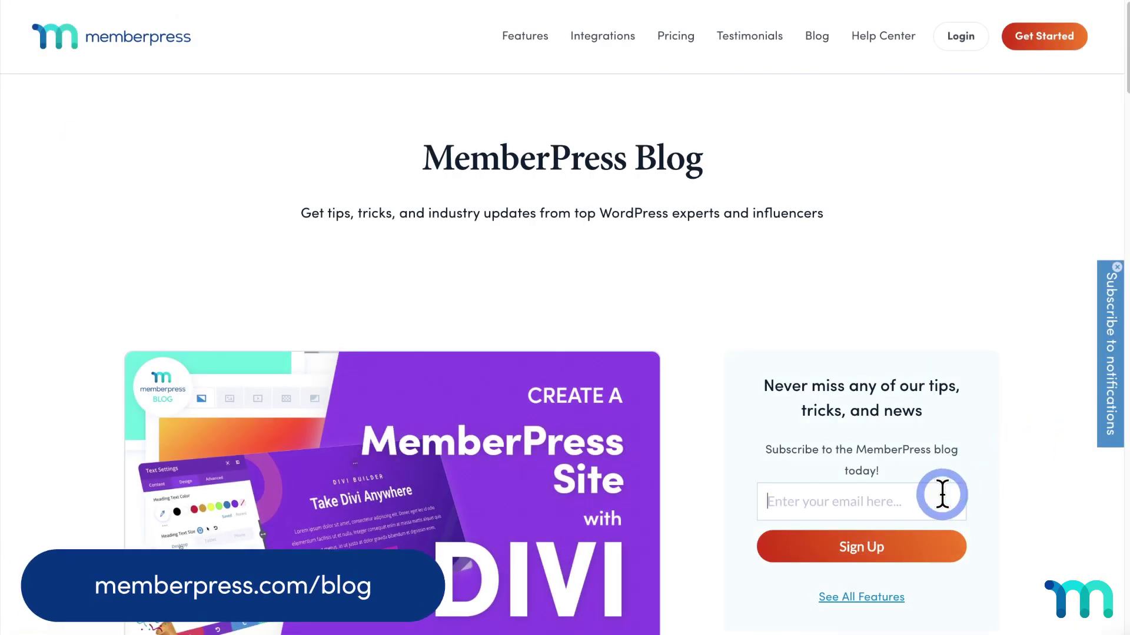
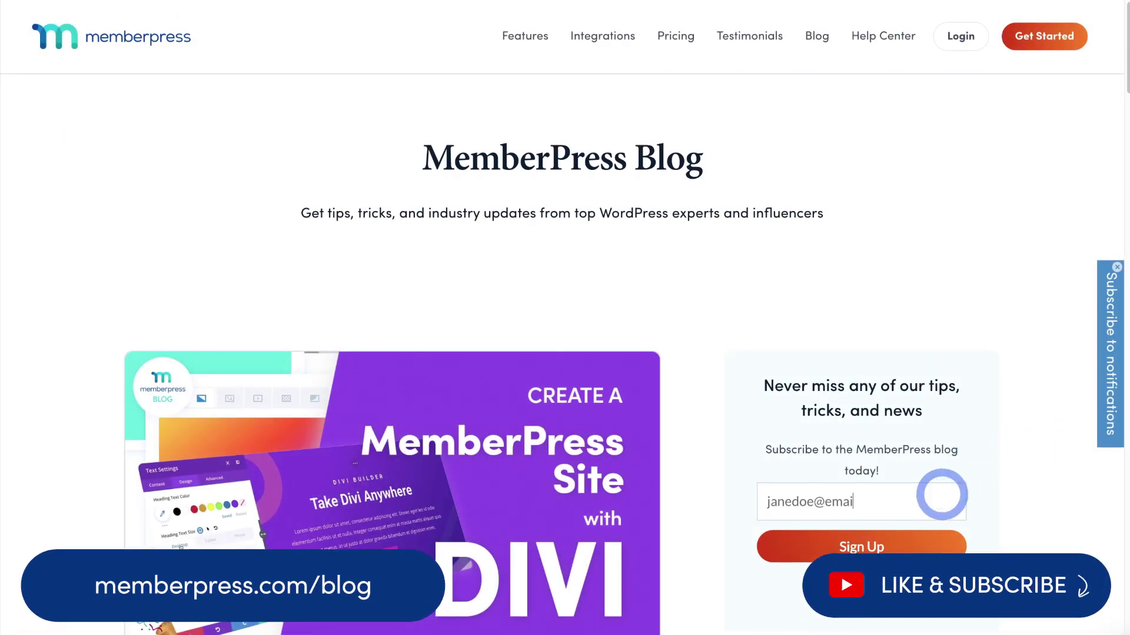